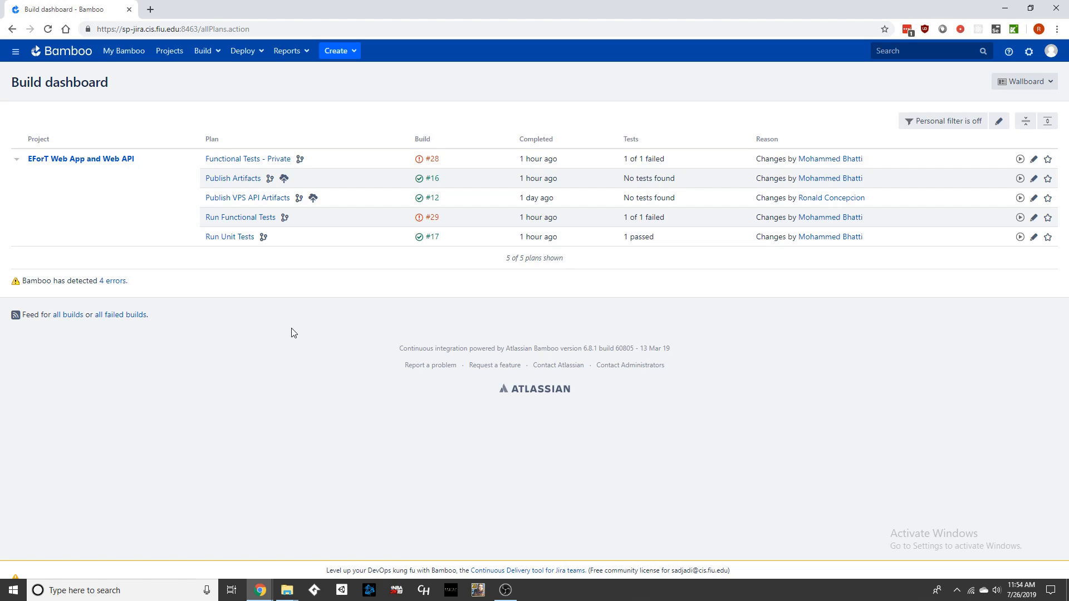
# Step: Open the Staging environment of the Web App and Web API deployment project from the deployment projects list
pyautogui.click(246, 55)
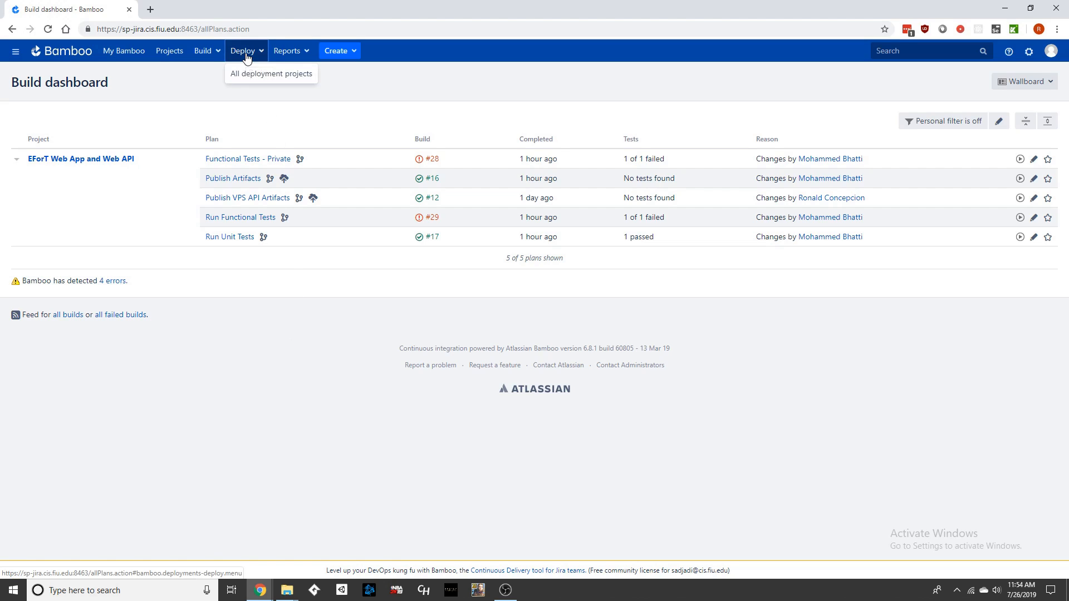
pyautogui.click(253, 78)
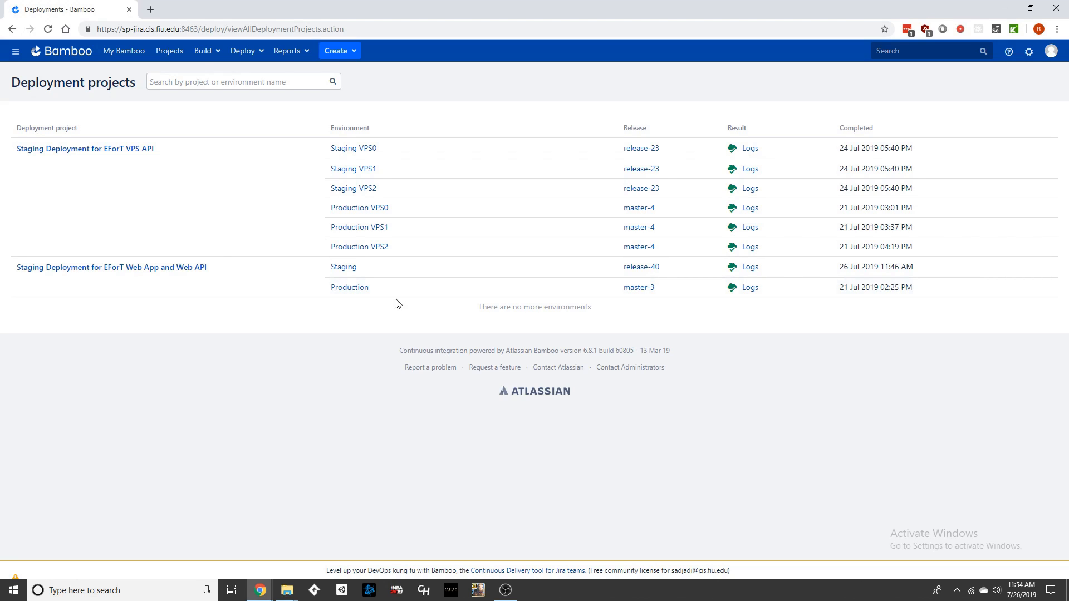
pyautogui.click(352, 270)
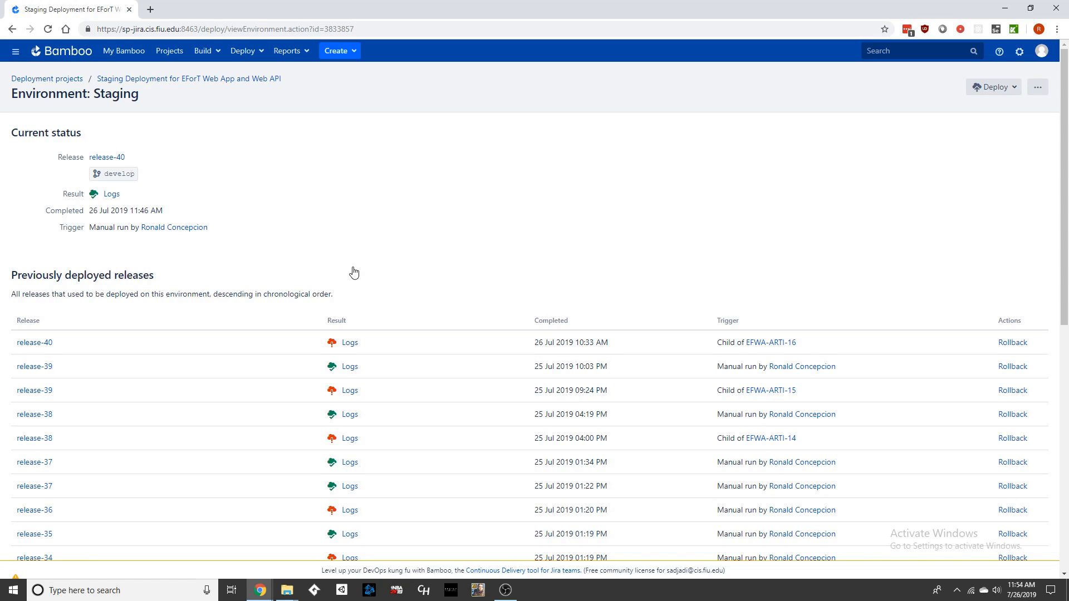
# Step: Scroll through the Staging environment's previously deployed releases
pyautogui.scroll(-1, 345, 214)
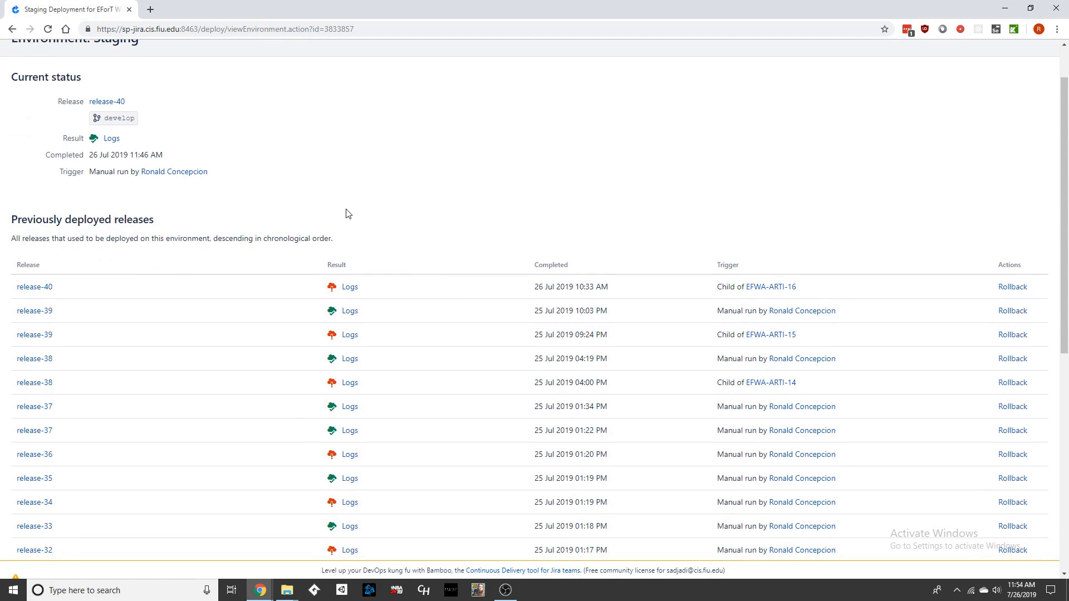
pyautogui.scroll(-4, 241, 188)
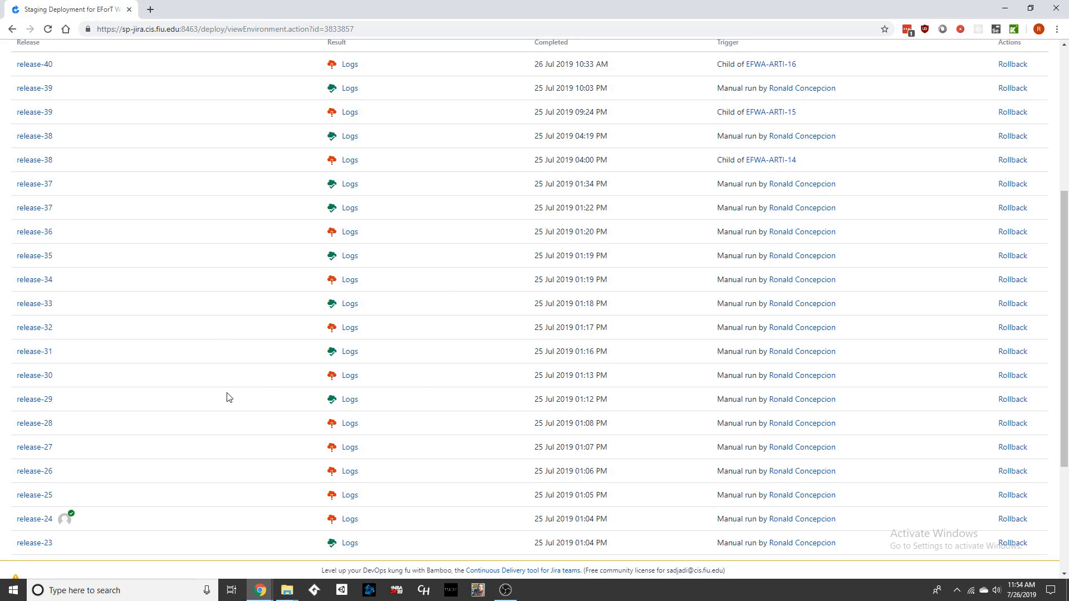
pyautogui.scroll(1, 256, 320)
pyautogui.scroll(-1, 256, 323)
pyautogui.scroll(5, 264, 284)
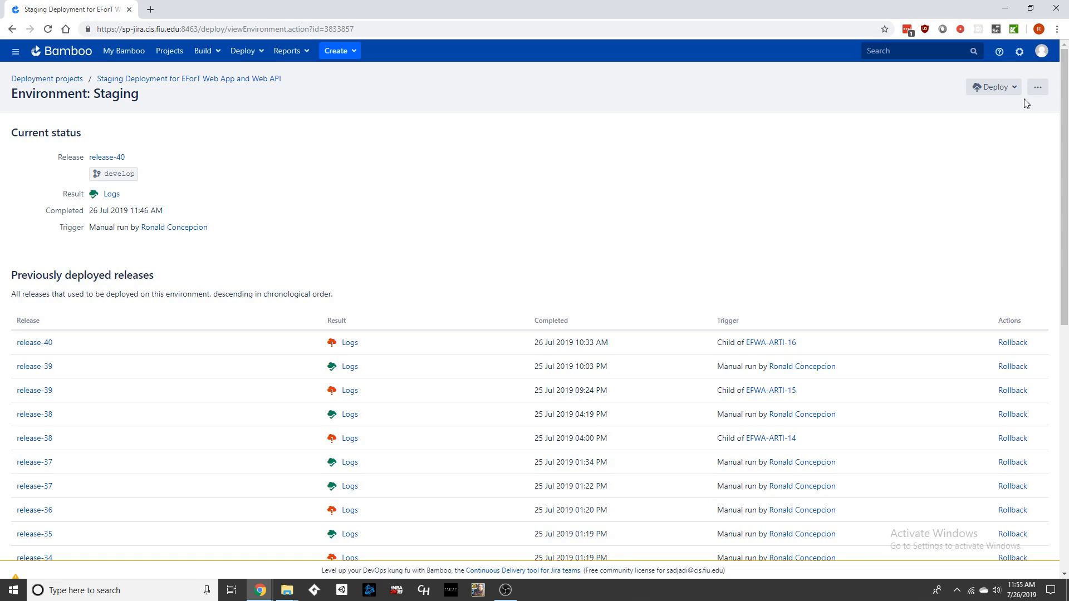
# Step: Open the Staging environment's configuration and its deployment task list
pyautogui.click(1038, 88)
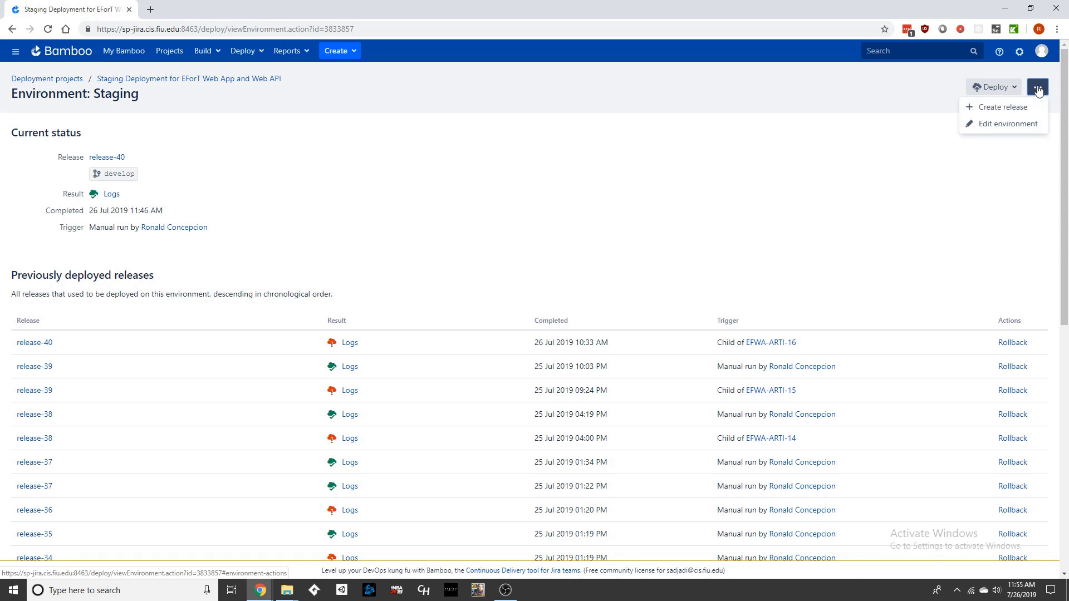
pyautogui.click(999, 125)
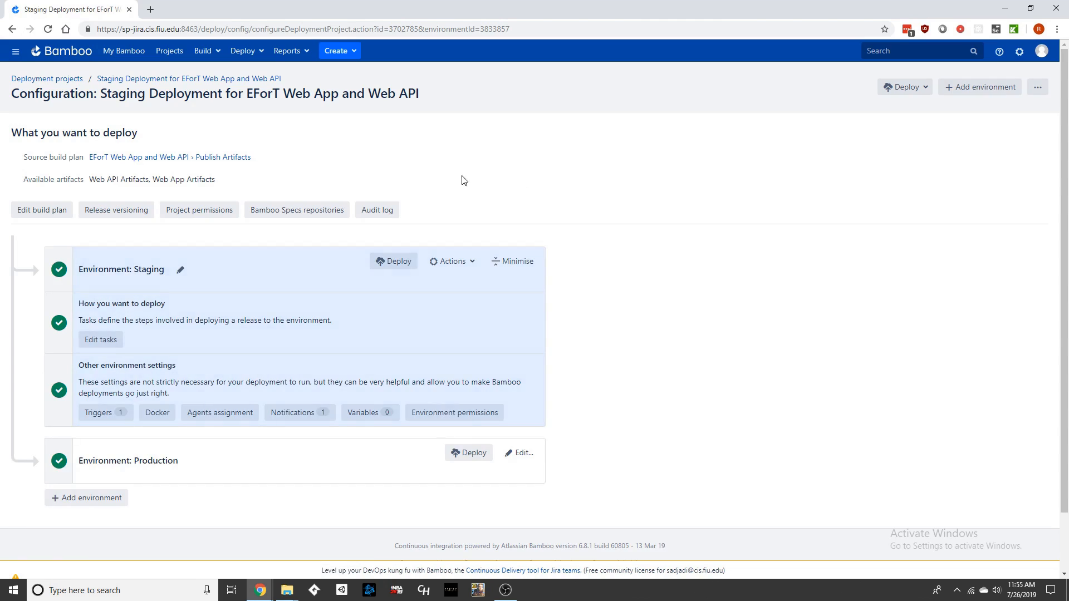
pyautogui.click(114, 341)
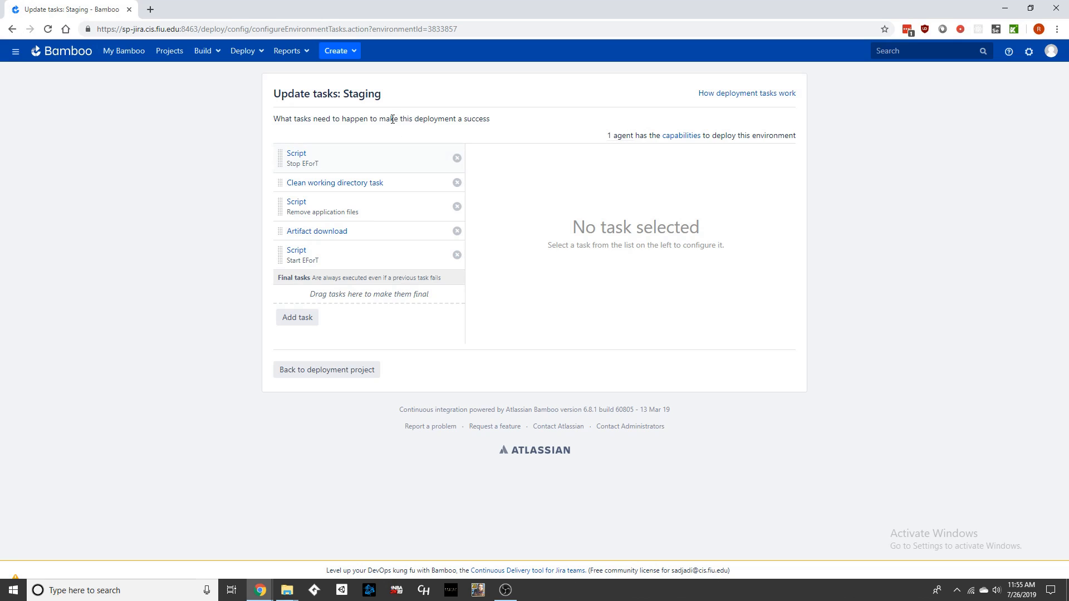
# Step: Review the configuration of each Staging deployment task in turn, from Stop EForT to Start EForT
pyautogui.click(360, 158)
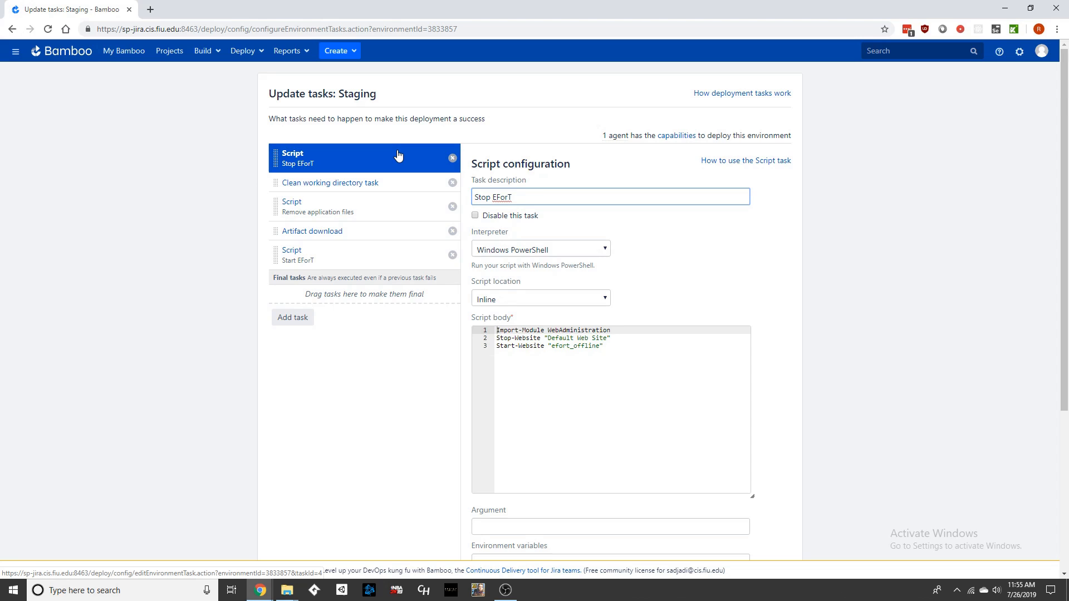
pyautogui.click(396, 184)
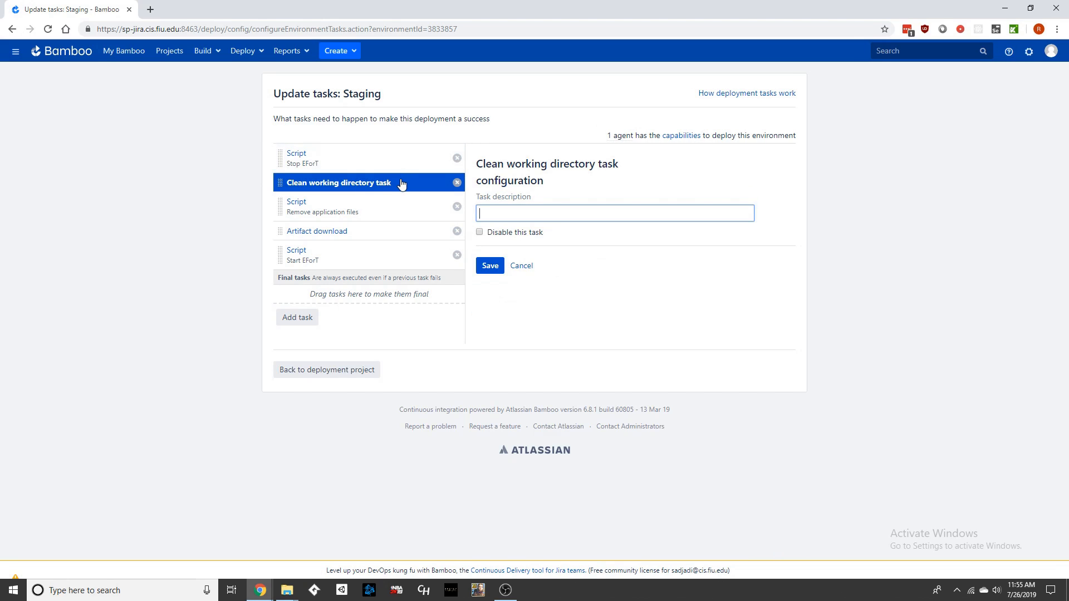
pyautogui.click(391, 209)
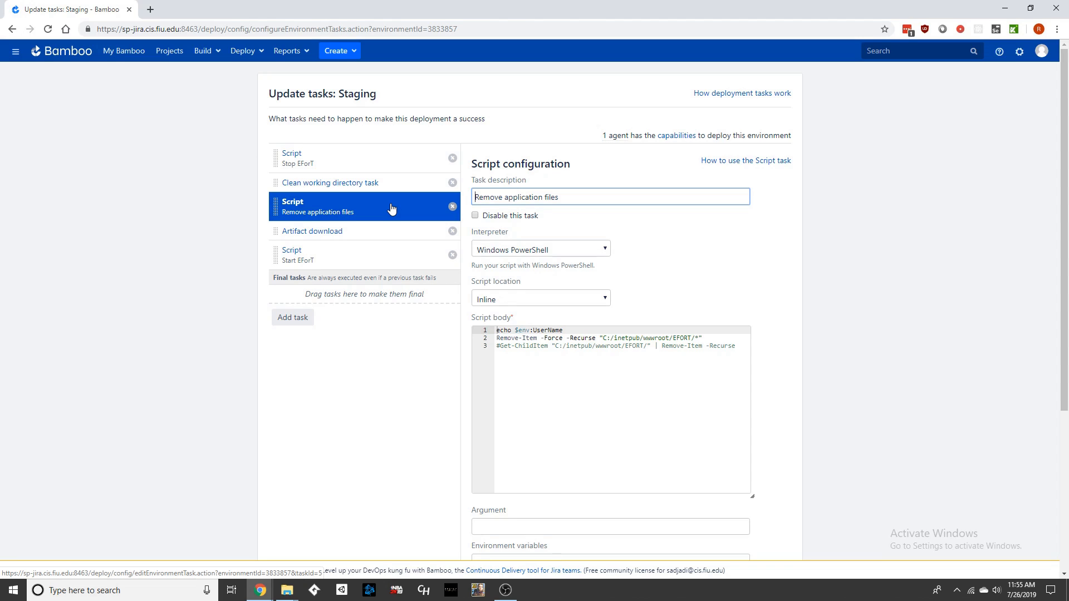
pyautogui.click(376, 229)
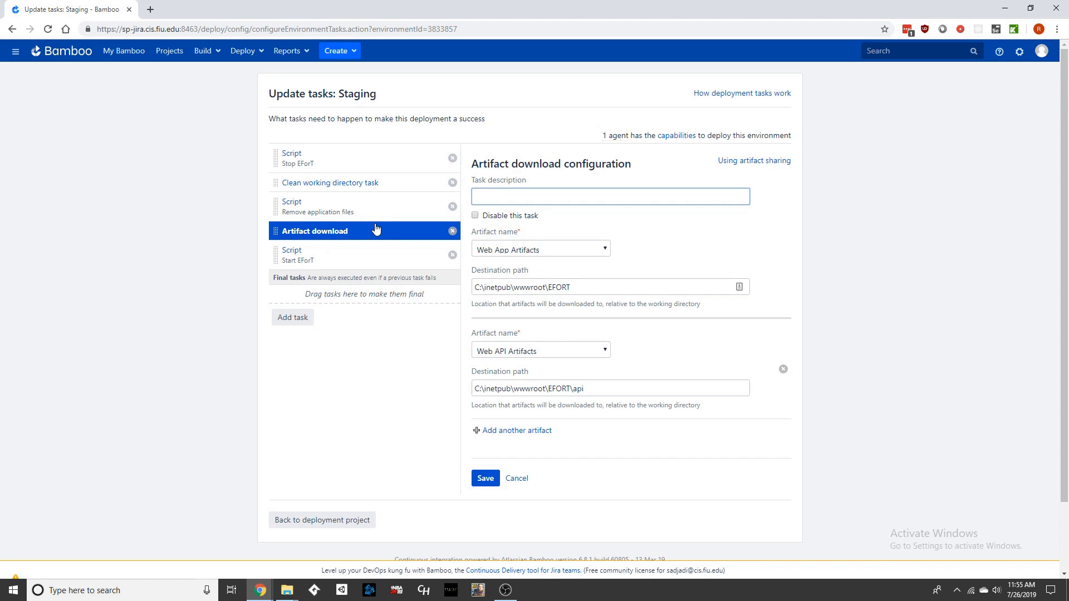
pyautogui.click(350, 252)
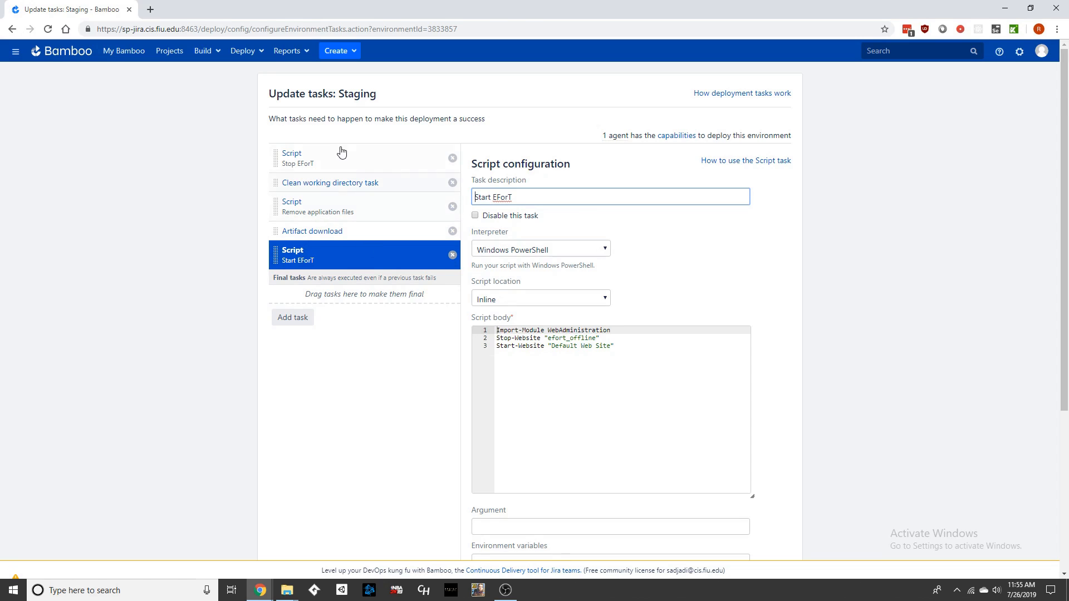
pyautogui.click(316, 231)
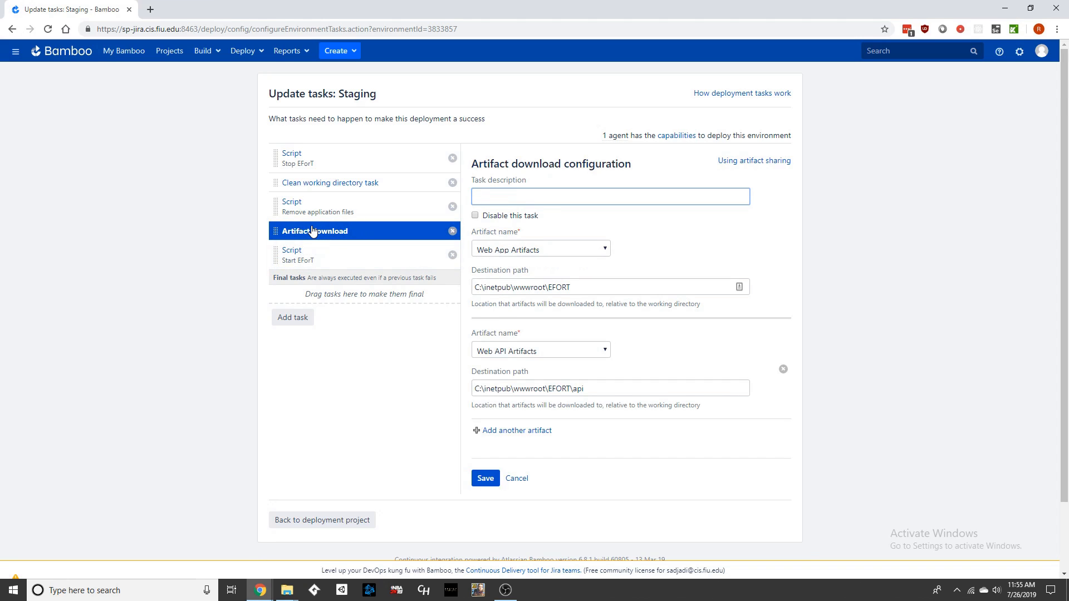
# Step: Open the Publish Artifacts plan from the list of all build plans
pyautogui.click(204, 55)
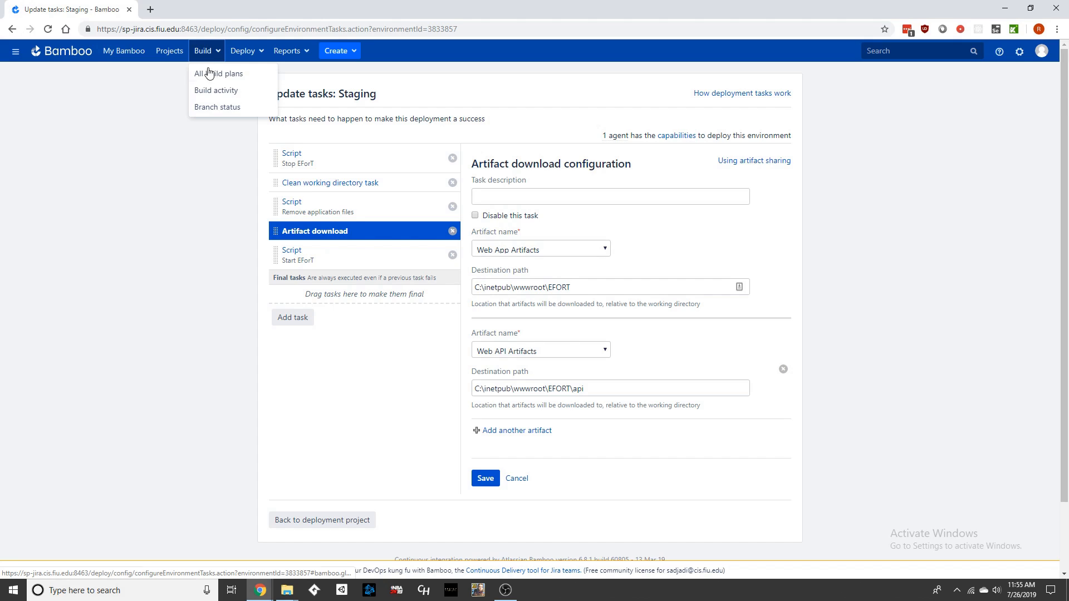
pyautogui.click(214, 74)
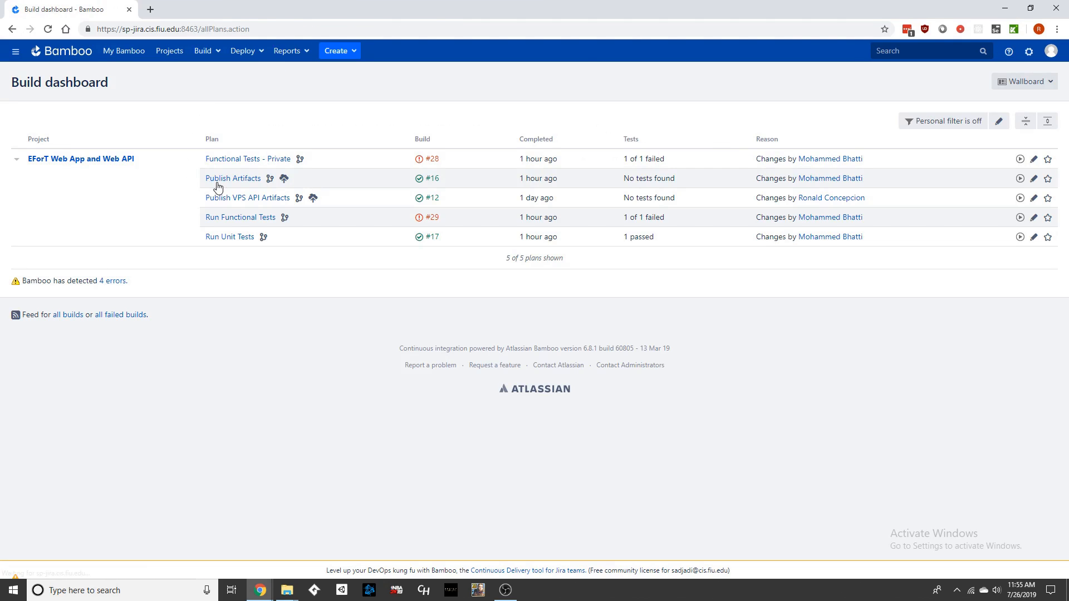
pyautogui.click(232, 178)
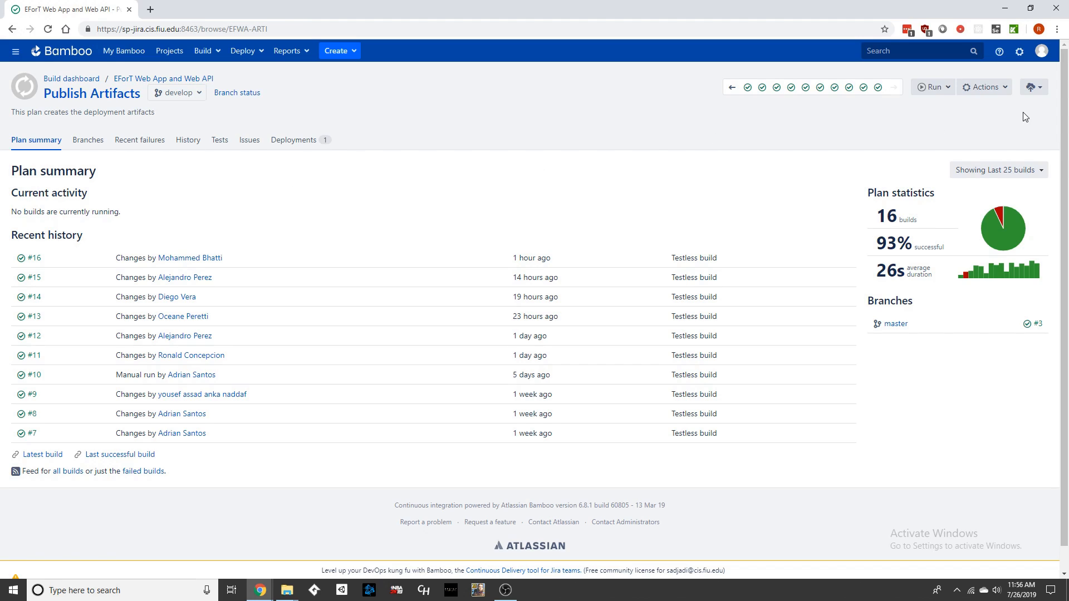
# Step: Open the Publish Artifacts plan configuration and select the Publish Web App job
pyautogui.click(984, 87)
pyautogui.click(976, 143)
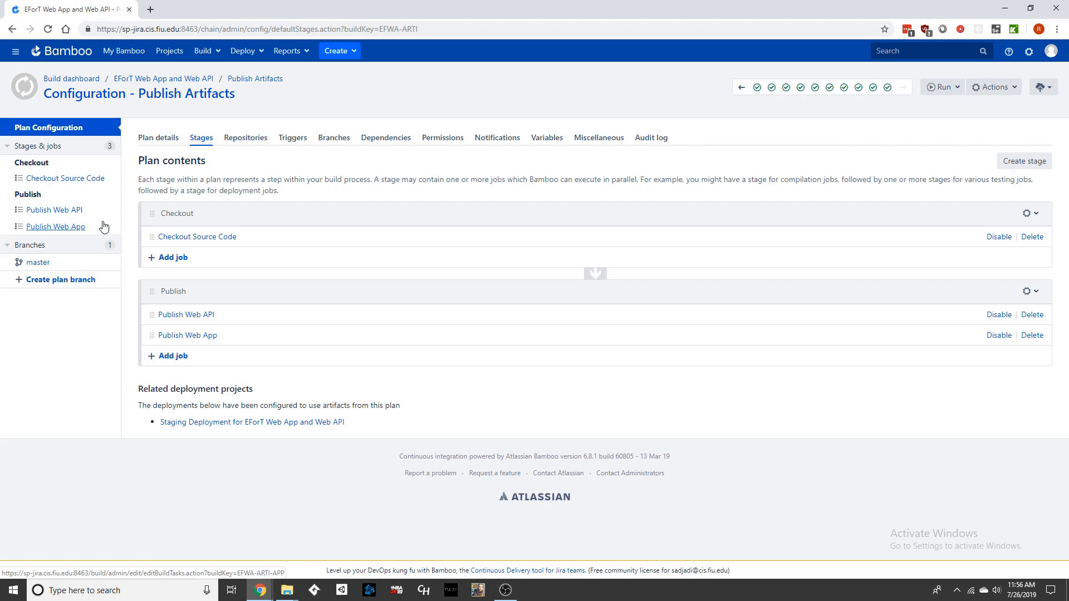
pyautogui.click(68, 228)
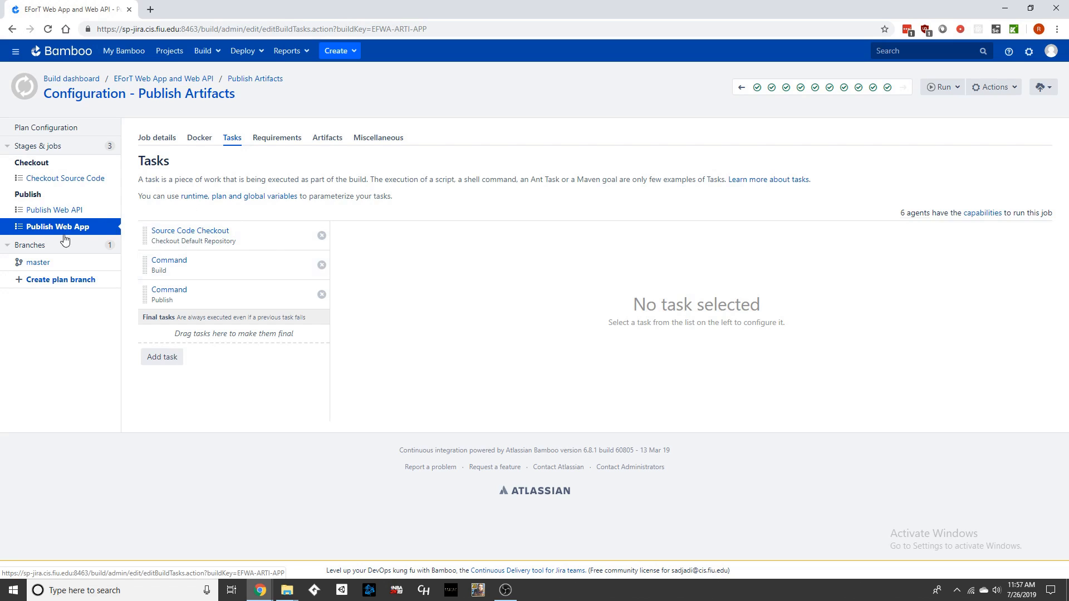
# Step: Review the Publish Web App job's checkout, Build and Publish task configurations
pyautogui.click(266, 231)
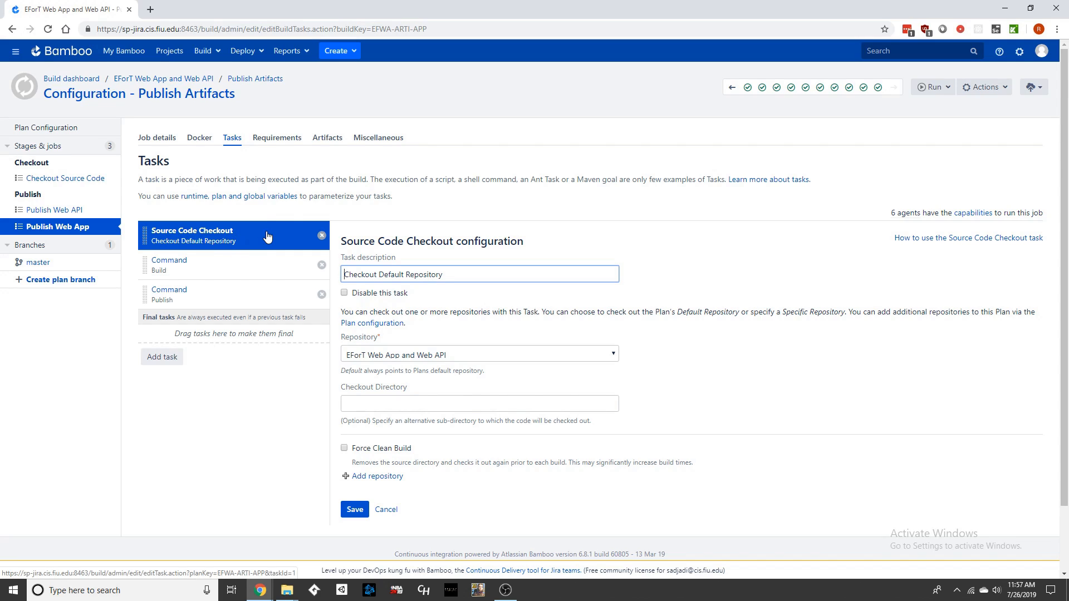
pyautogui.click(240, 272)
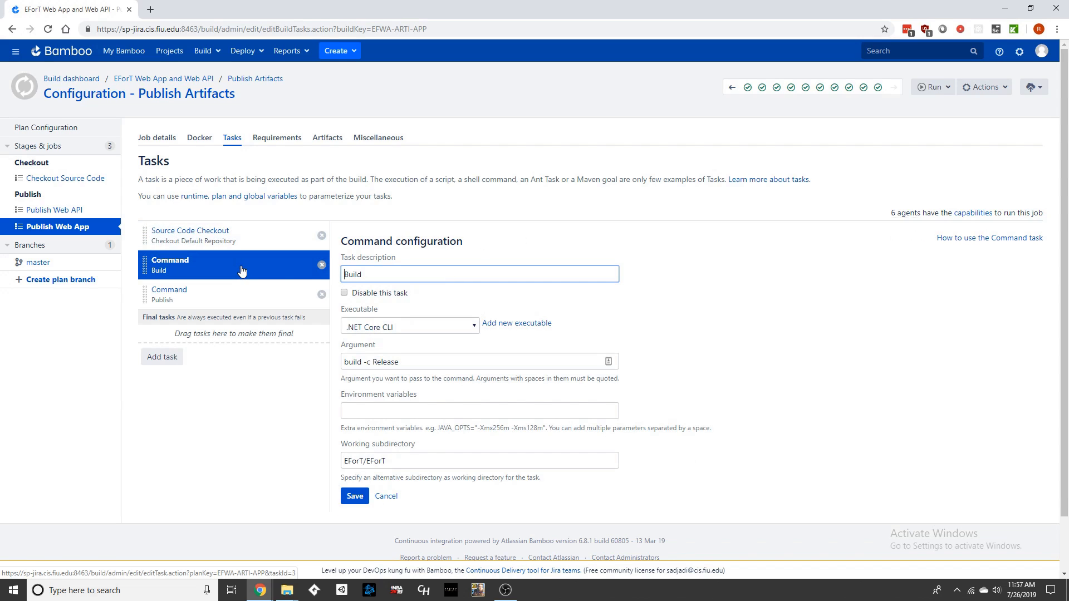
pyautogui.click(236, 292)
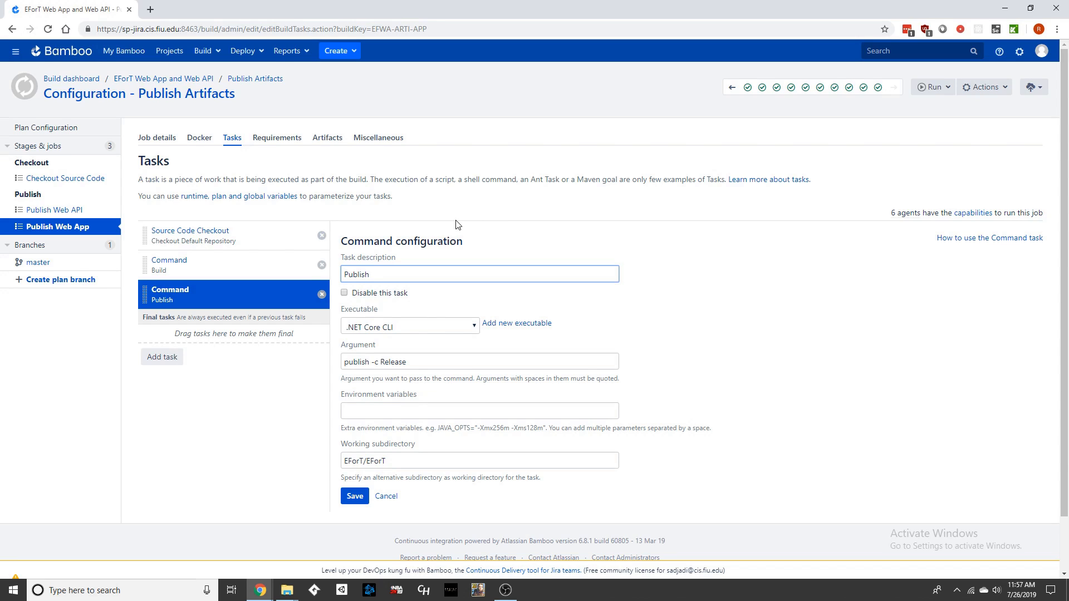
pyautogui.click(266, 272)
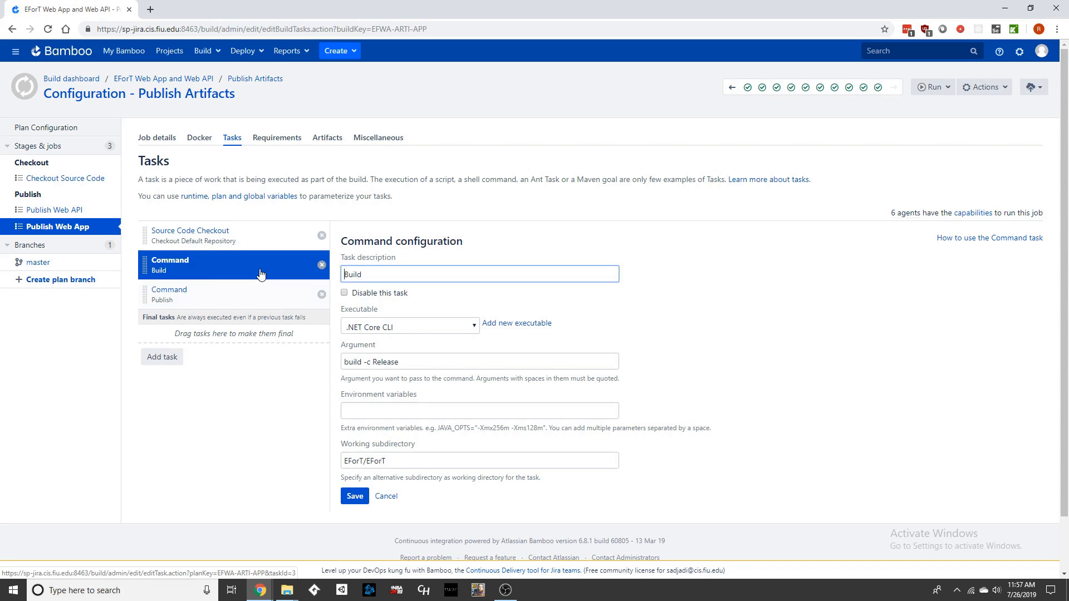
pyautogui.click(211, 294)
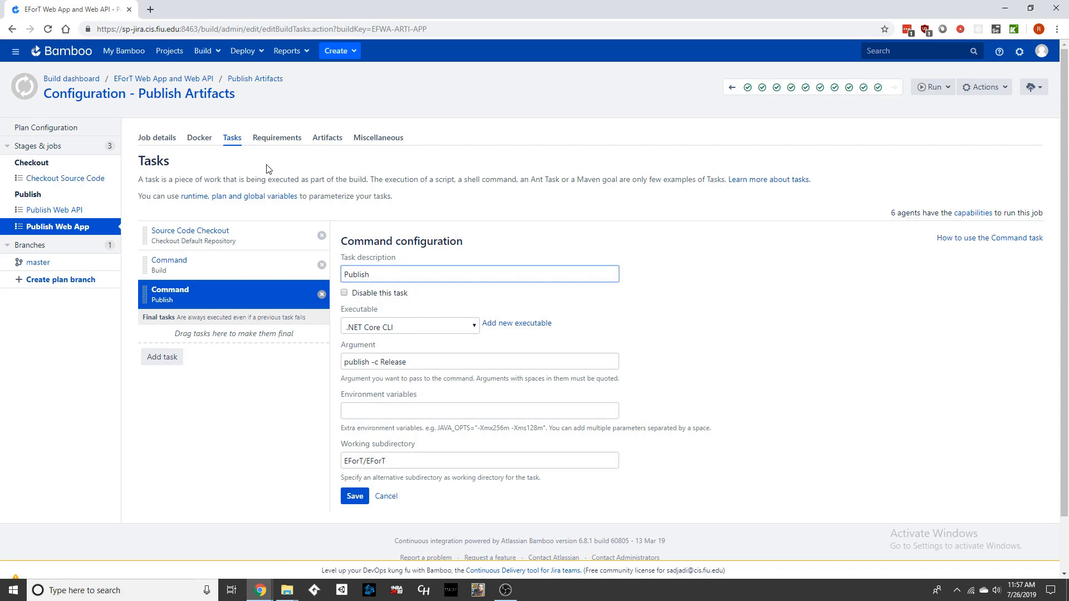
# Step: Open the job's artifact definitions and highlight the Web App Artifacts location path
pyautogui.click(321, 142)
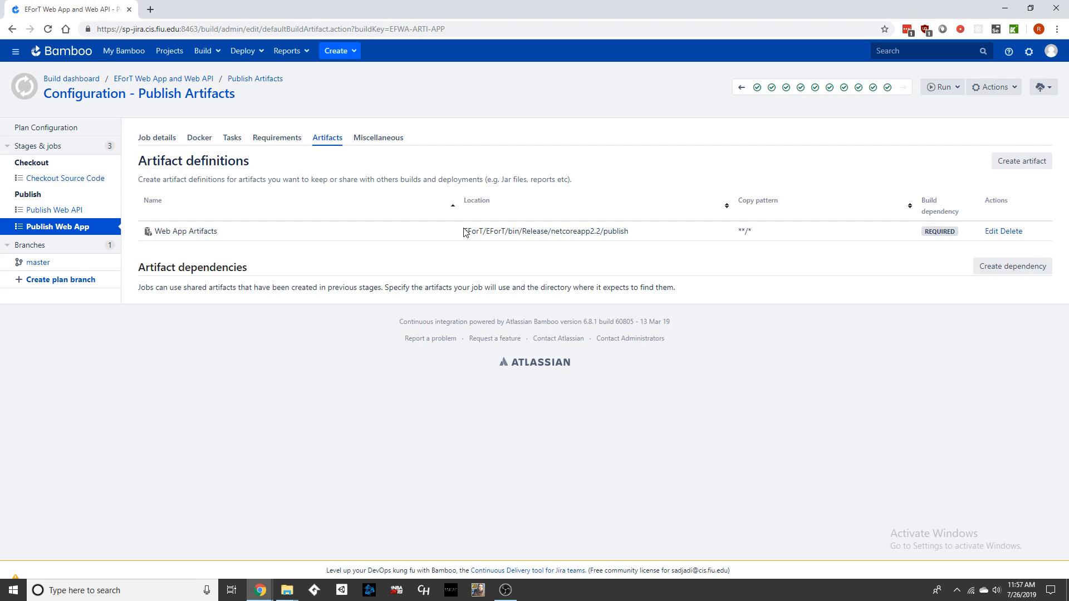
pyautogui.moveTo(463, 231); pyautogui.dragTo(638, 235)
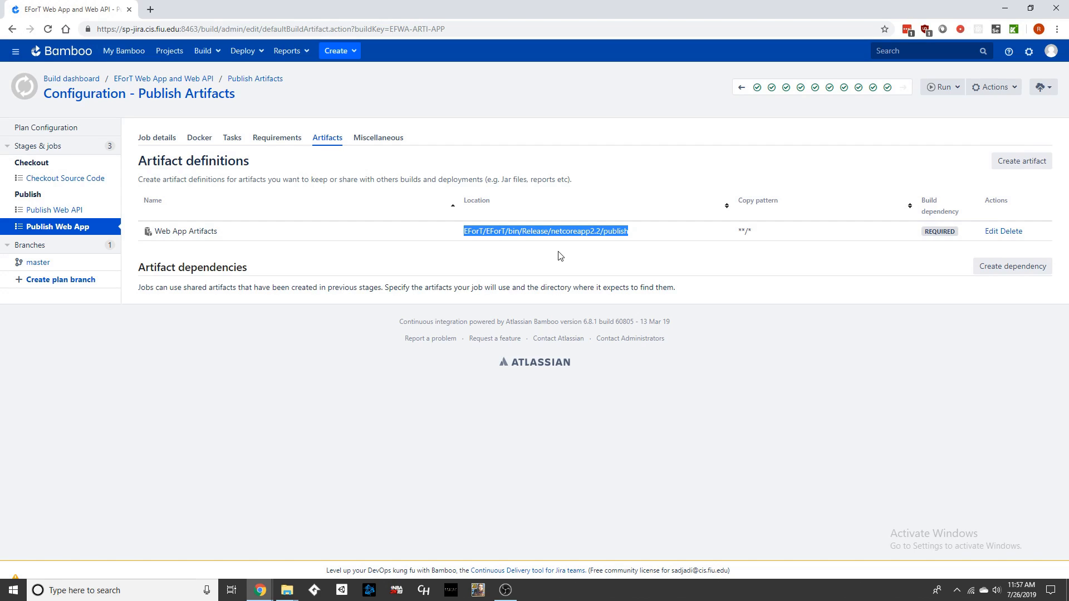
pyautogui.click(448, 219)
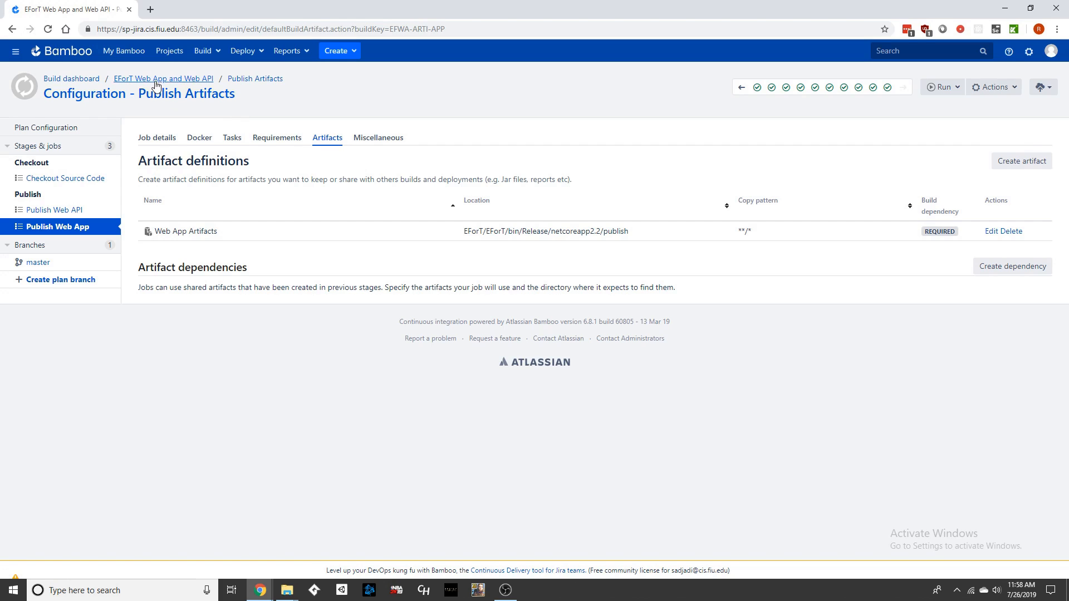
# Step: Return to the plan configuration and browse its Repositories, Triggers, Branches and Dependencies settings, including advanced options
pyautogui.click(994, 87)
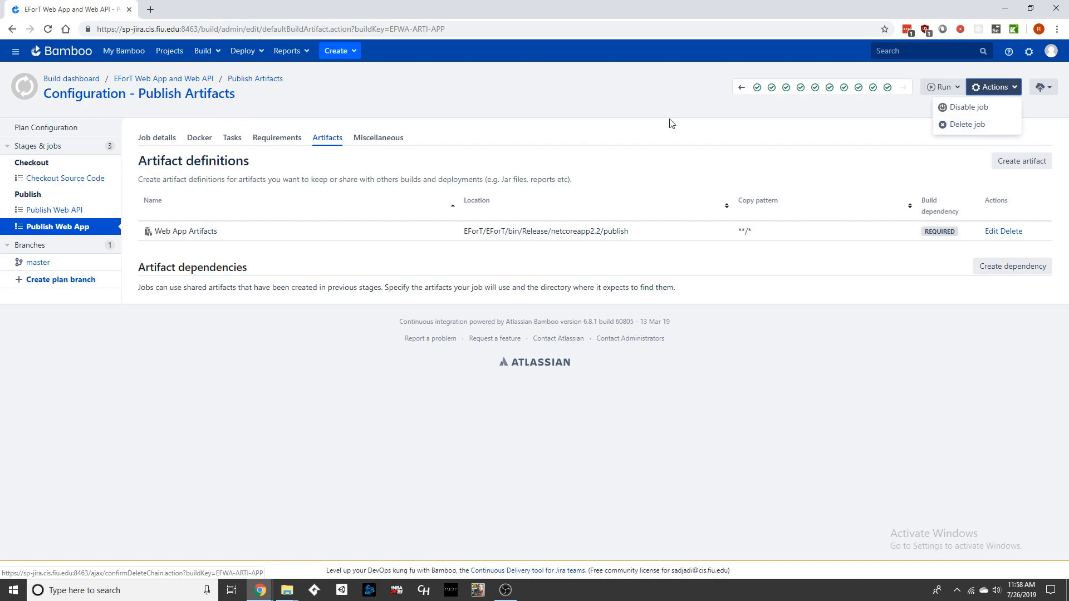
pyautogui.click(40, 129)
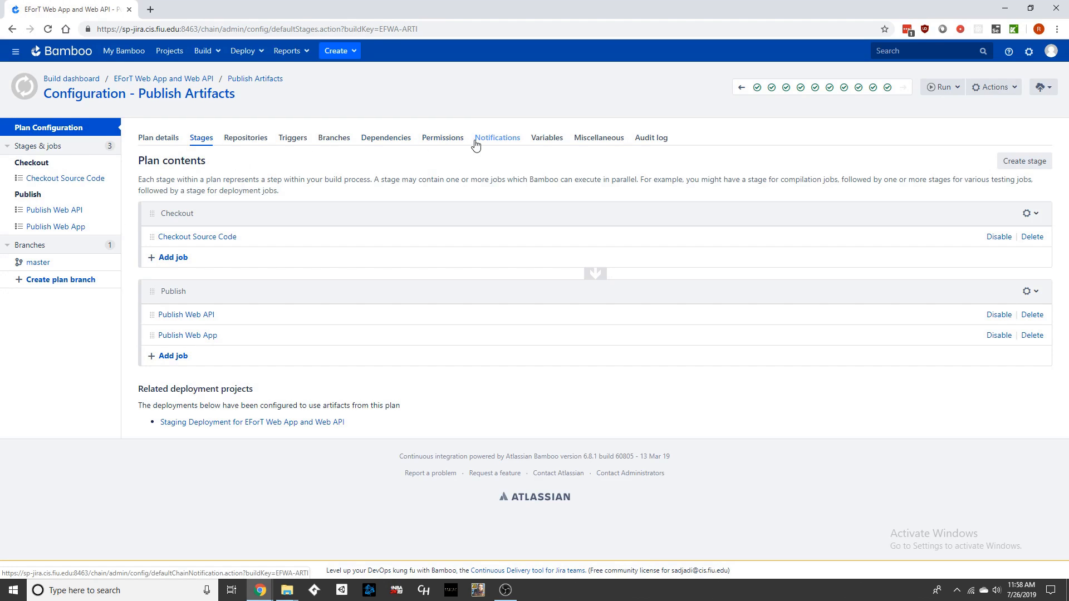
pyautogui.click(245, 138)
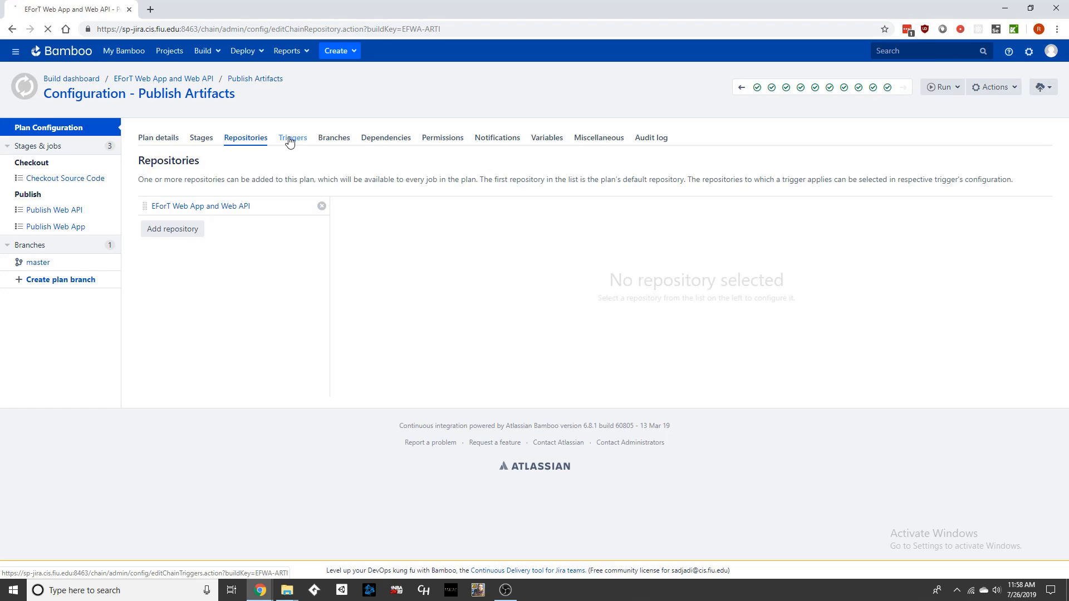
pyautogui.click(289, 142)
pyautogui.click(337, 140)
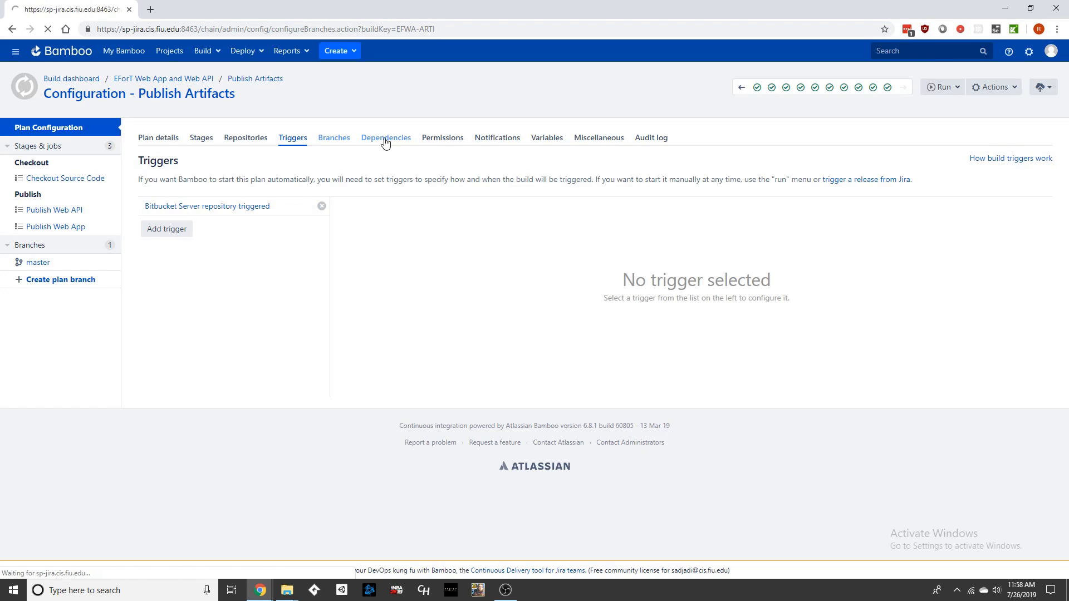
pyautogui.click(386, 142)
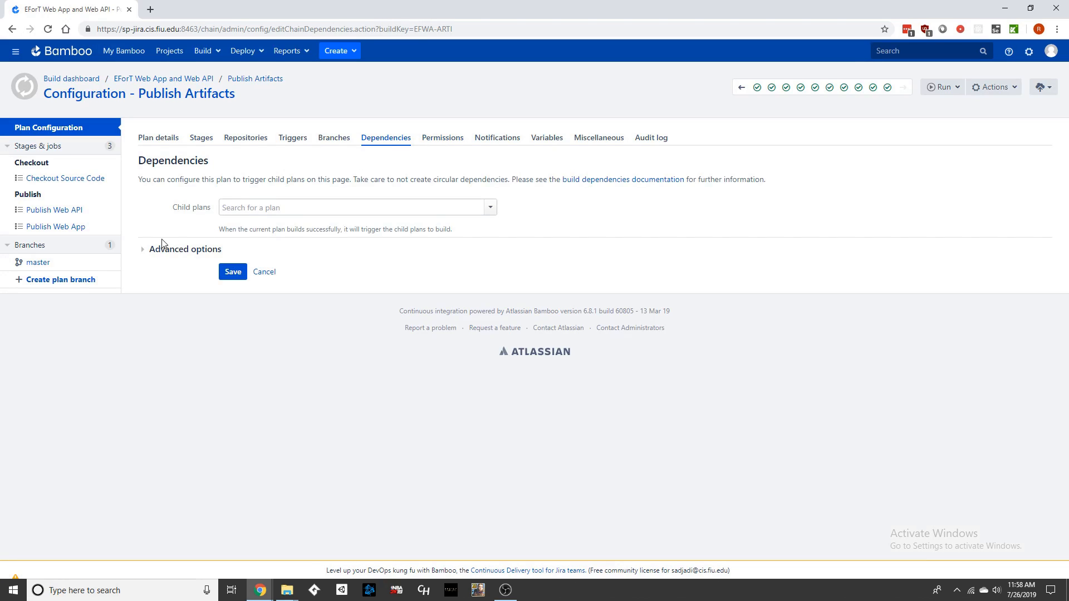
pyautogui.click(142, 252)
pyautogui.click(143, 252)
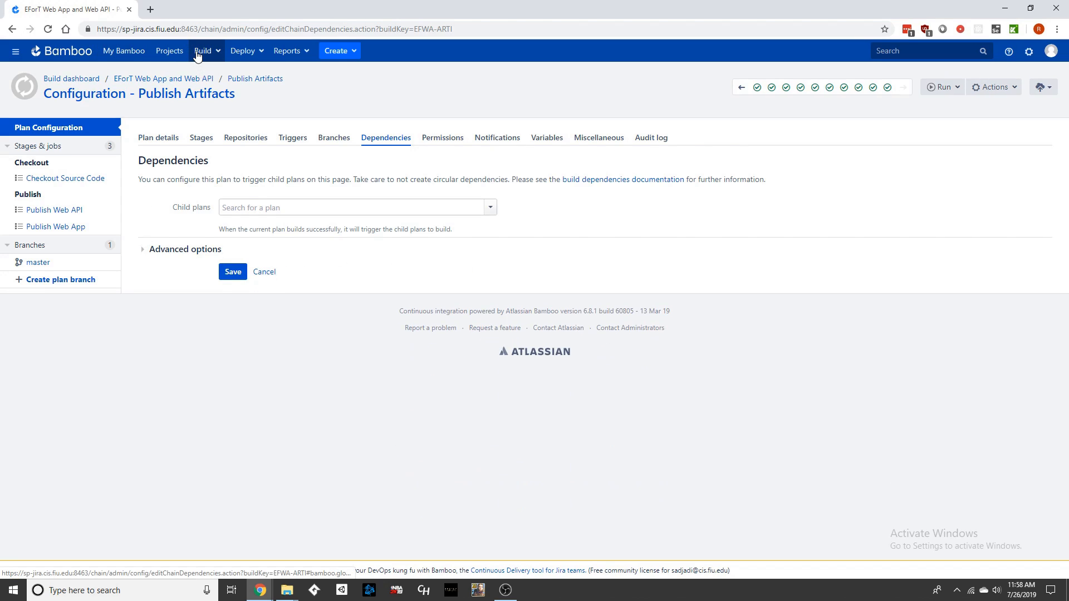
# Step: Open the Publish Artifacts plan's related deployments
pyautogui.click(254, 79)
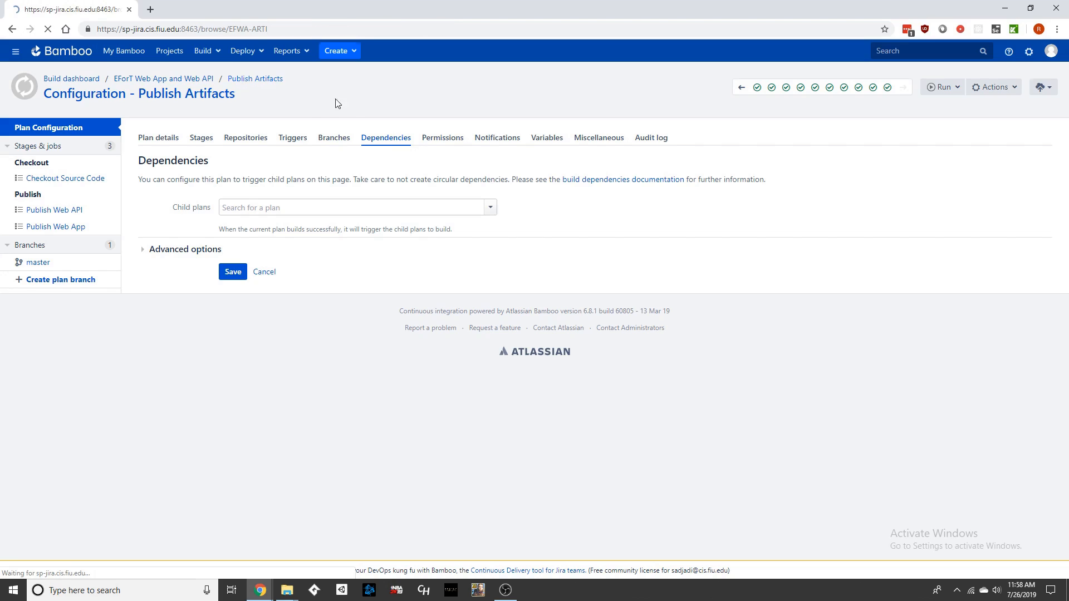
pyautogui.click(291, 144)
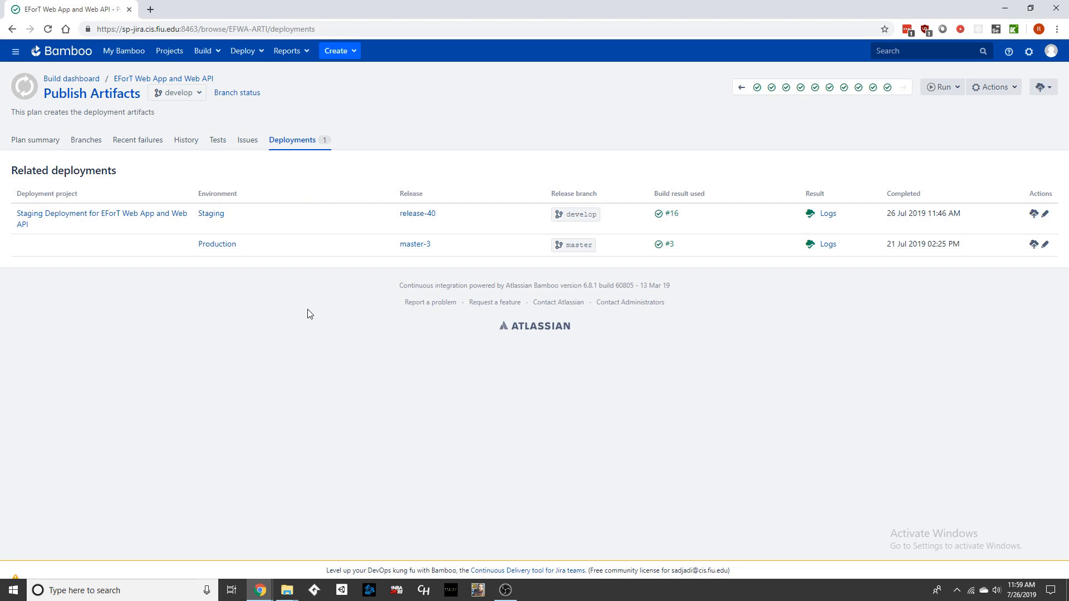
pyautogui.click(268, 591)
pyautogui.click(260, 540)
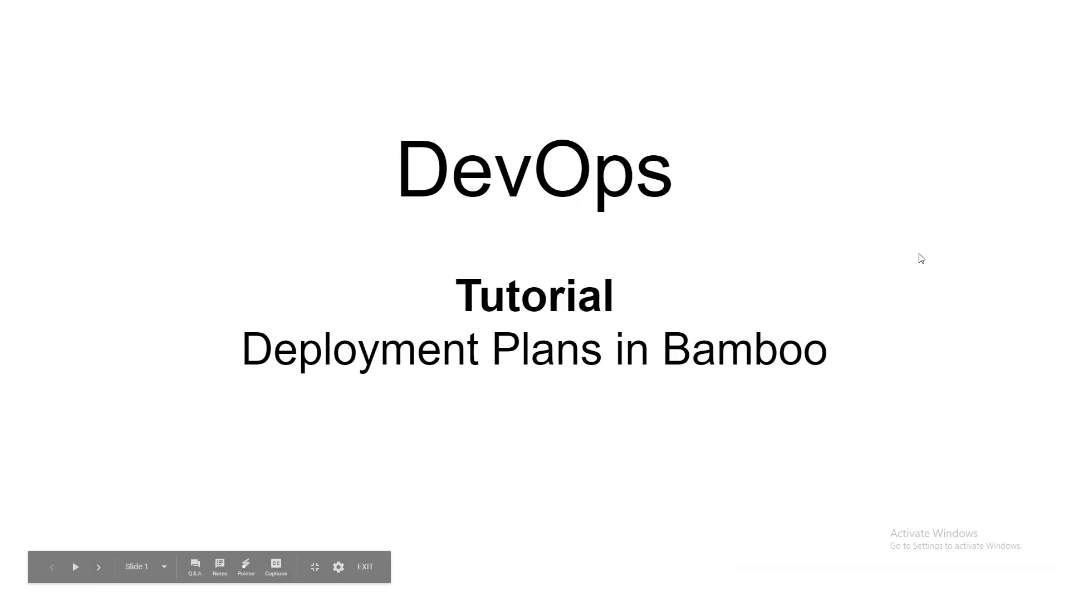
pyautogui.press('Right')
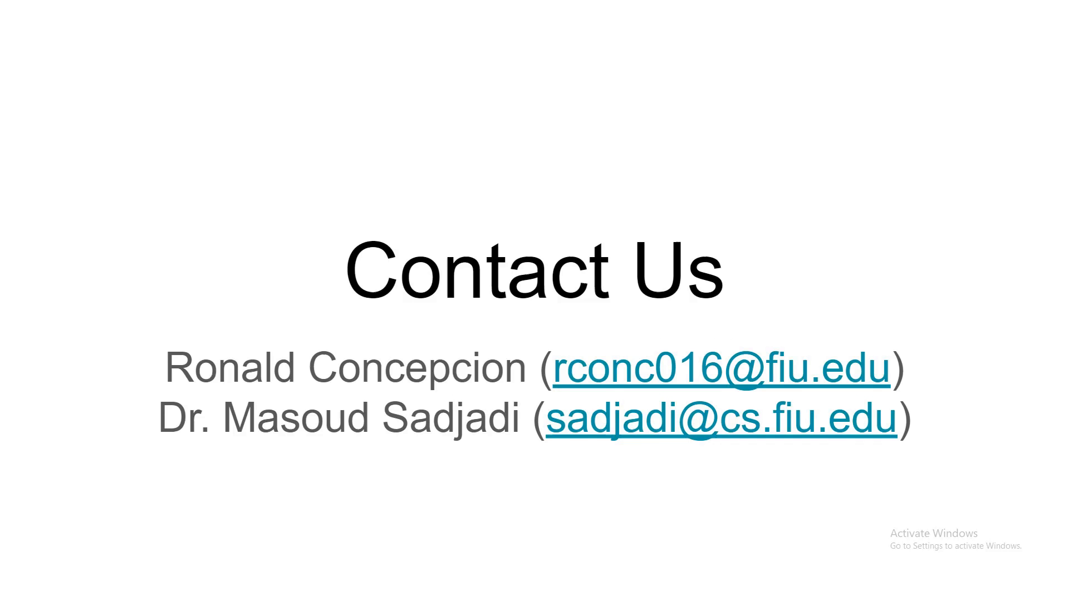